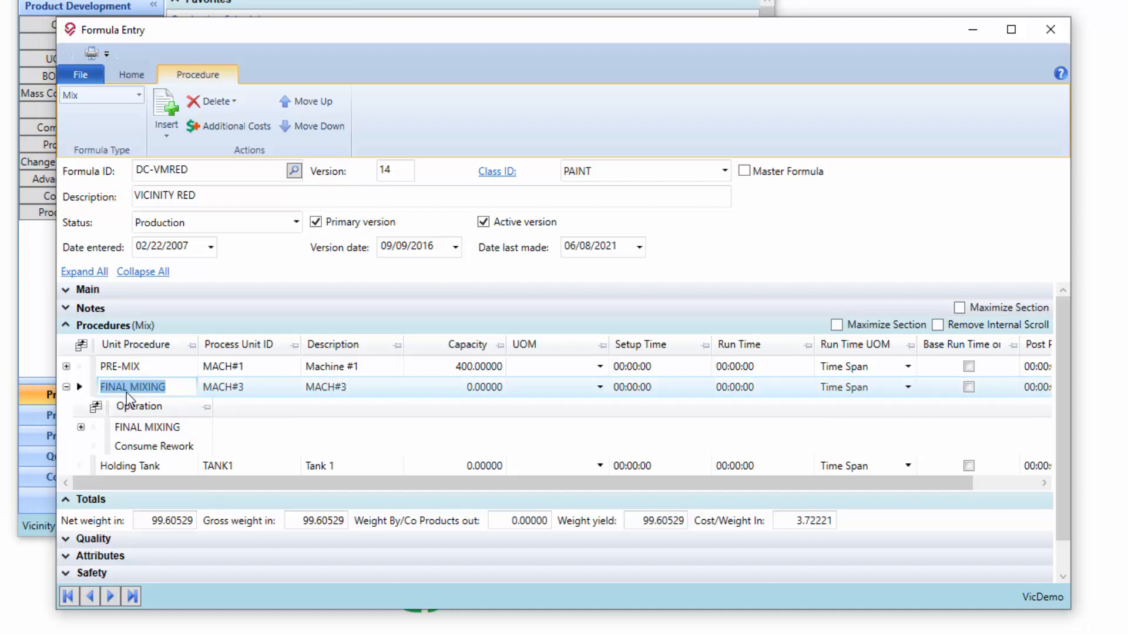
Review the PRE-MIX and FINAL MIXING unit procedures and the main details of formula DC-VMRED, leaving both the procedure rows and main details collapsed
{"action": "left_click", "coordinate": [66, 386]}
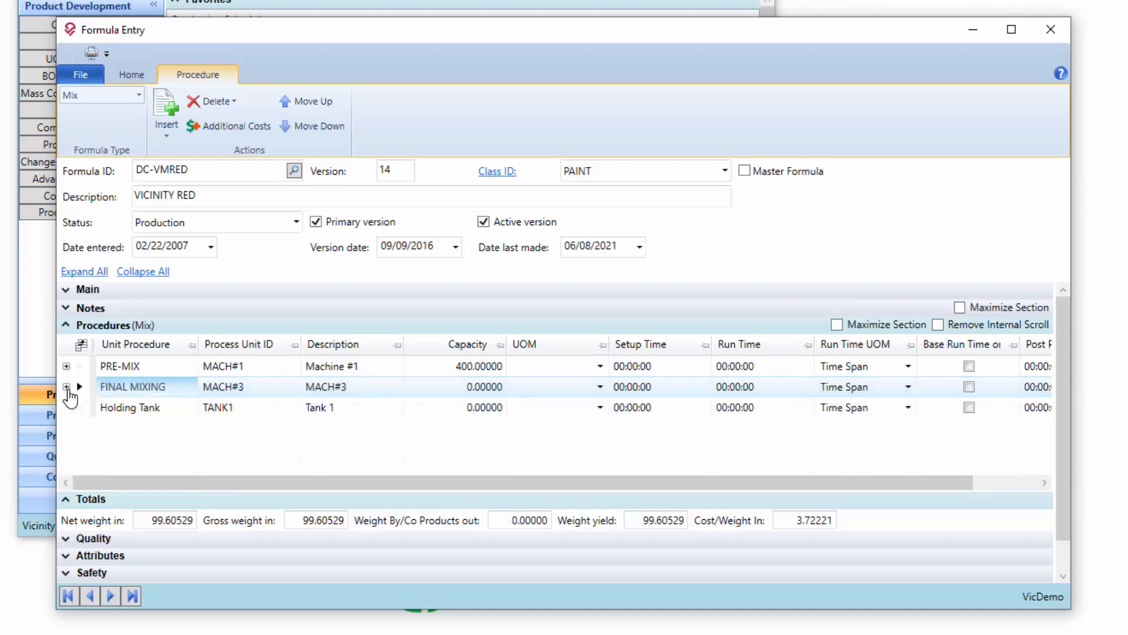
{"action": "left_click", "coordinate": [113, 369]}
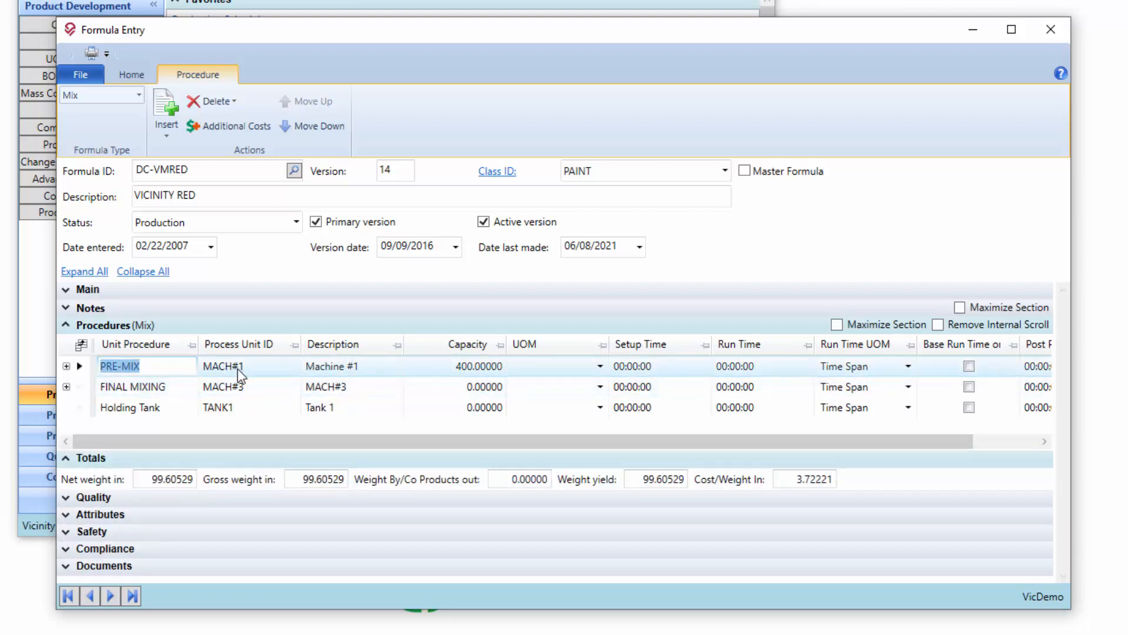
{"action": "left_click", "coordinate": [182, 391]}
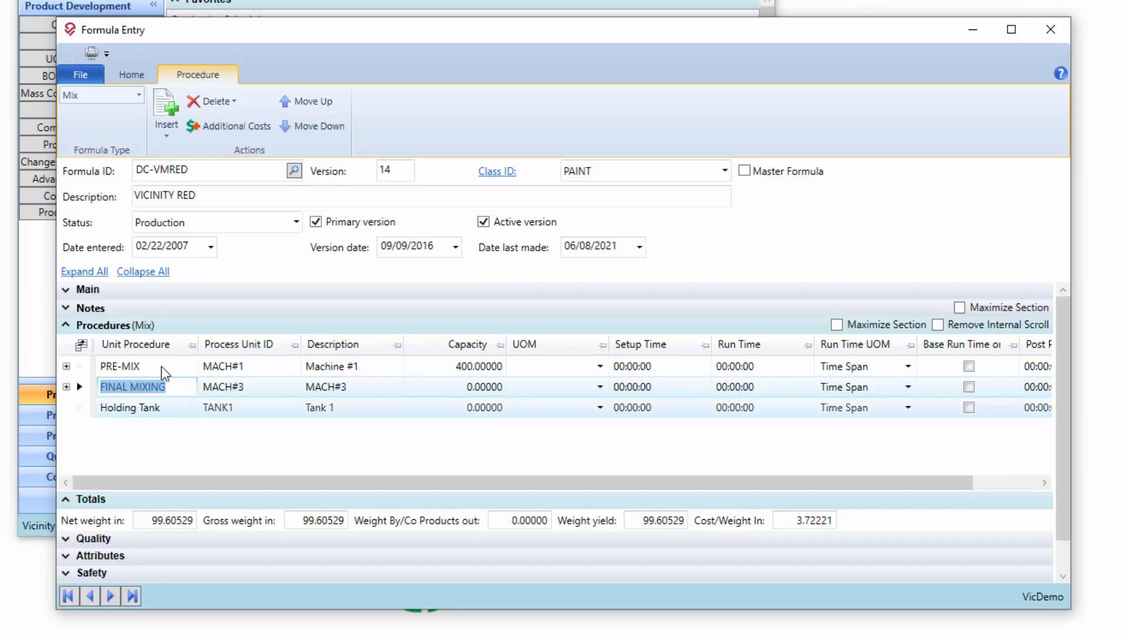
{"action": "left_click", "coordinate": [113, 293]}
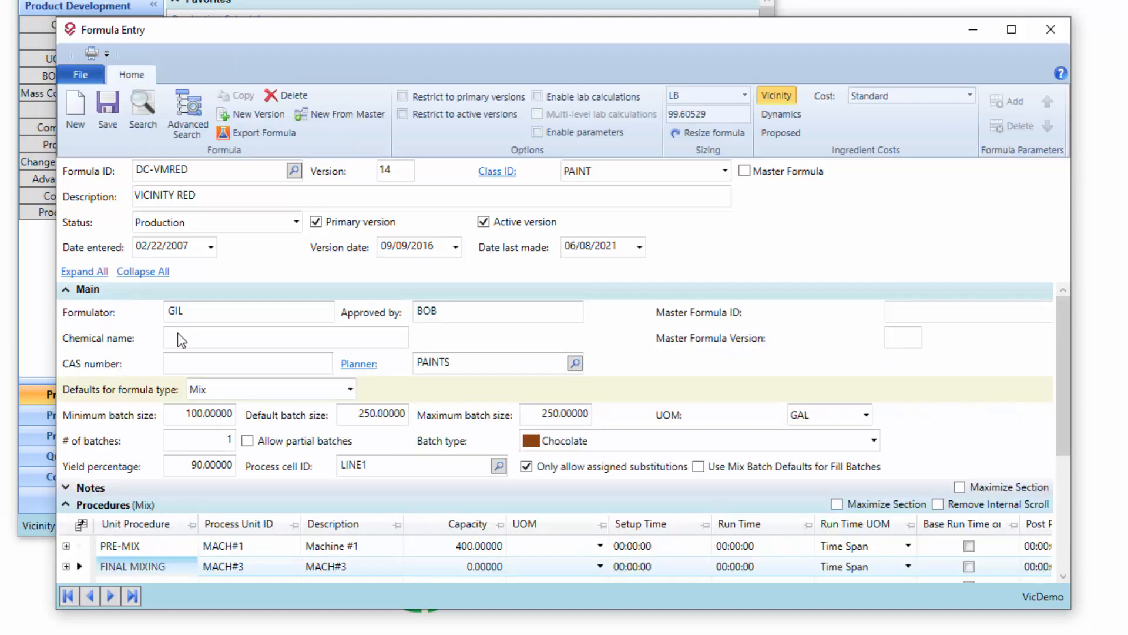
{"action": "left_click", "coordinate": [115, 292]}
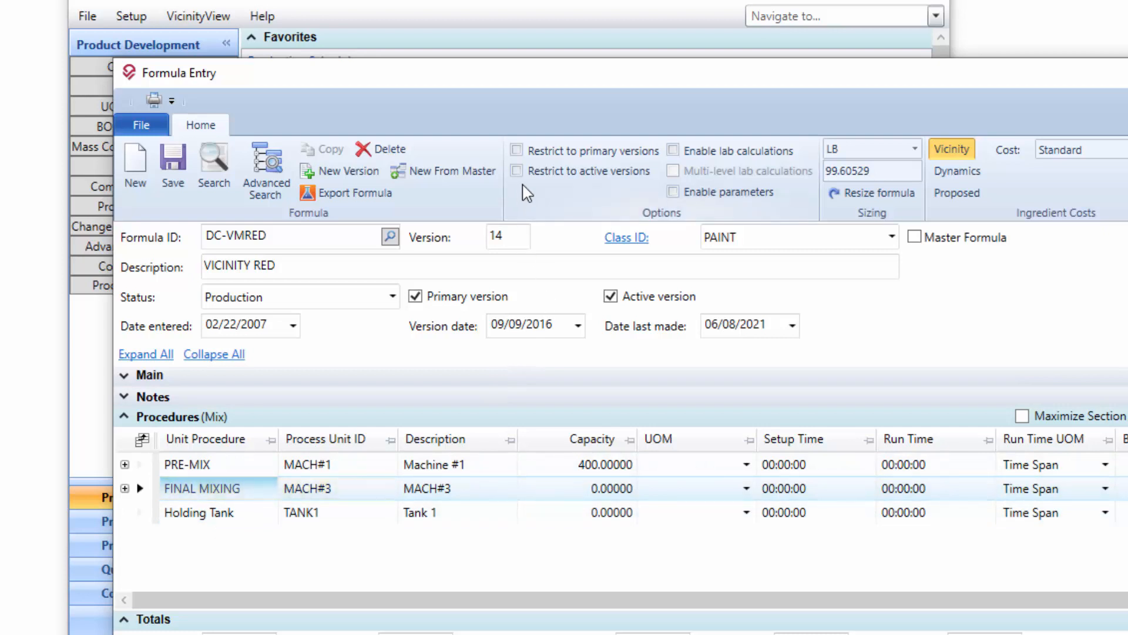
Enable parameters for the formula and widen the parameter area to inspect the Temp and Offset Days parameters of FINAL MIXING
{"action": "left_click", "coordinate": [673, 192]}
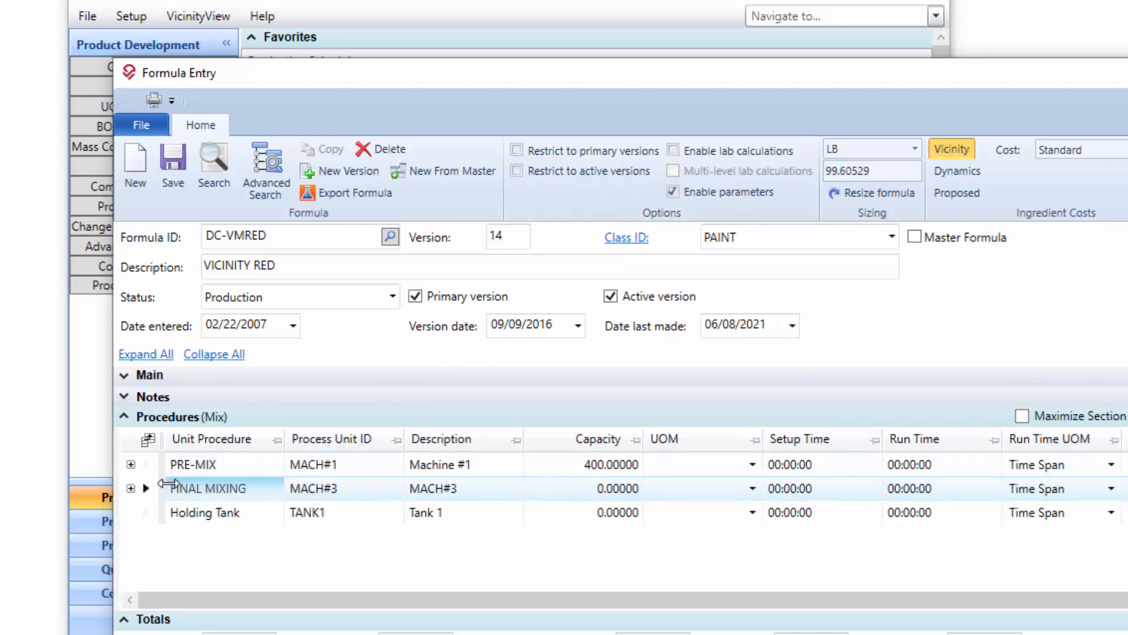
{"action": "left_click_drag", "start_coordinate": [166, 483], "coordinate": [518, 474]}
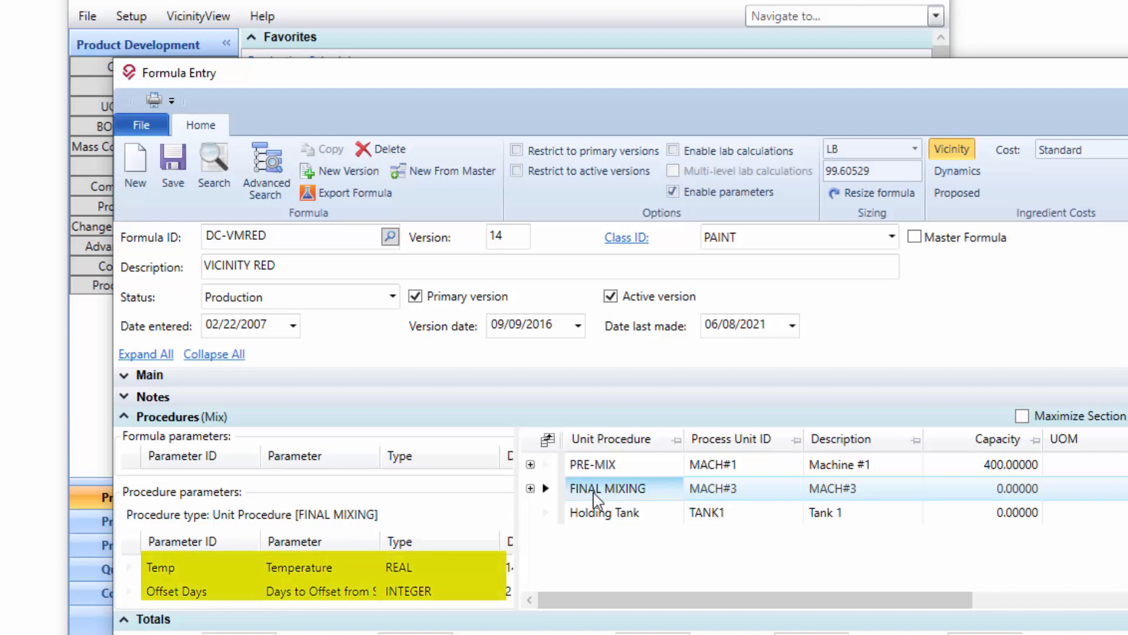
{"action": "left_click", "coordinate": [181, 573]}
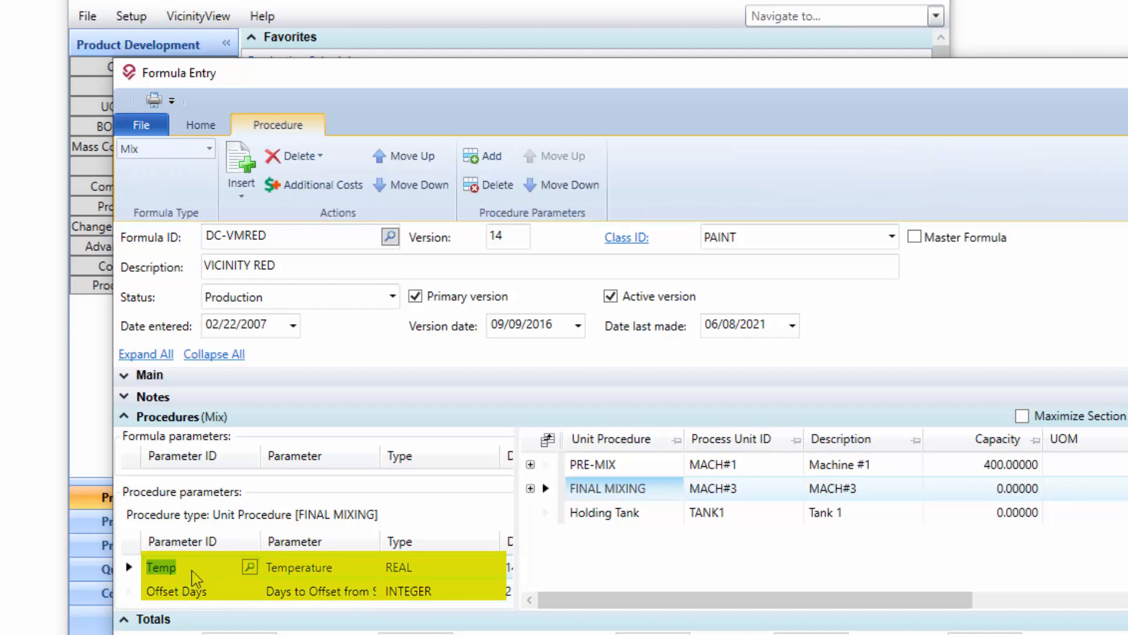
{"action": "left_click", "coordinate": [187, 588]}
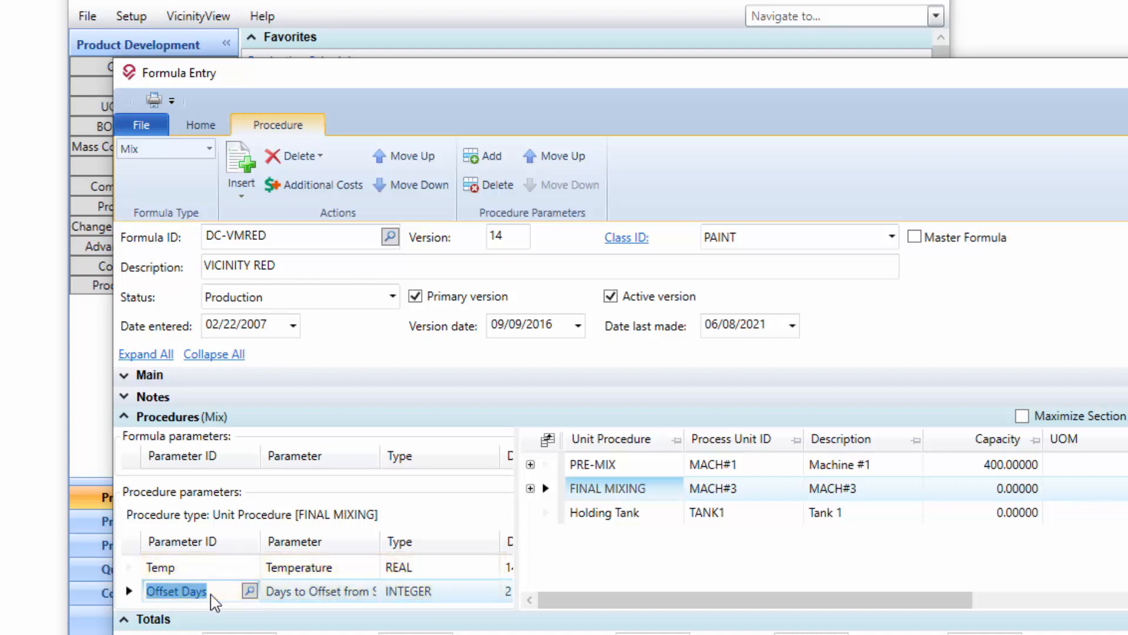
Check the Offset Days definition in the application's Parameters Setup, and its default value under FINAL MIXING in the formula
{"action": "left_click", "coordinate": [307, 1]}
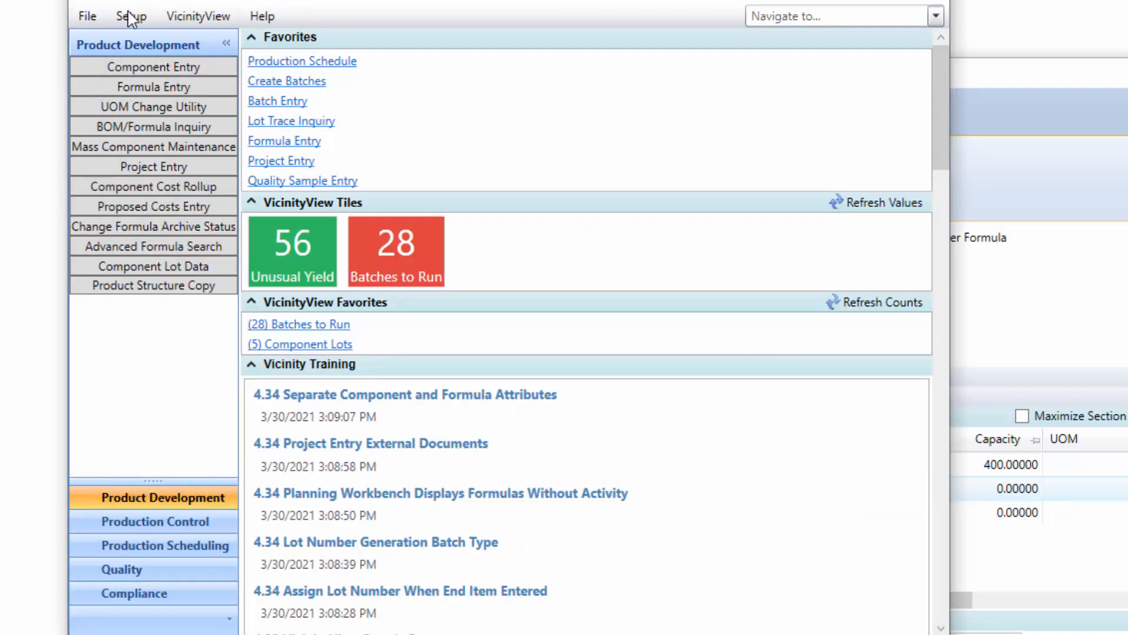
{"action": "left_click", "coordinate": [131, 16]}
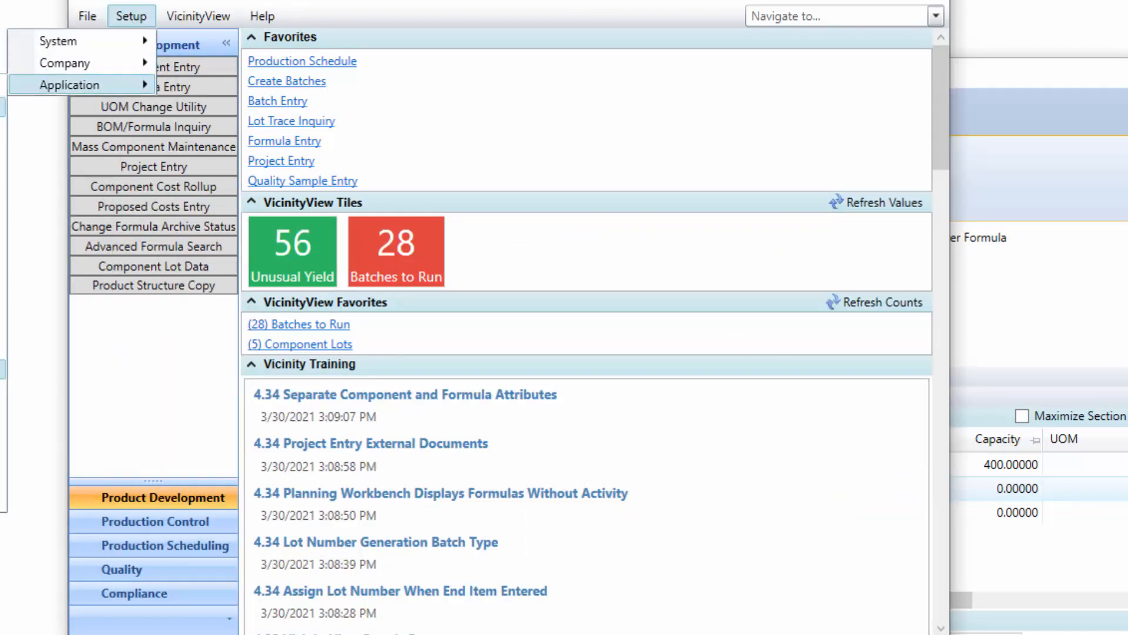
{"action": "left_click", "coordinate": [3, 261]}
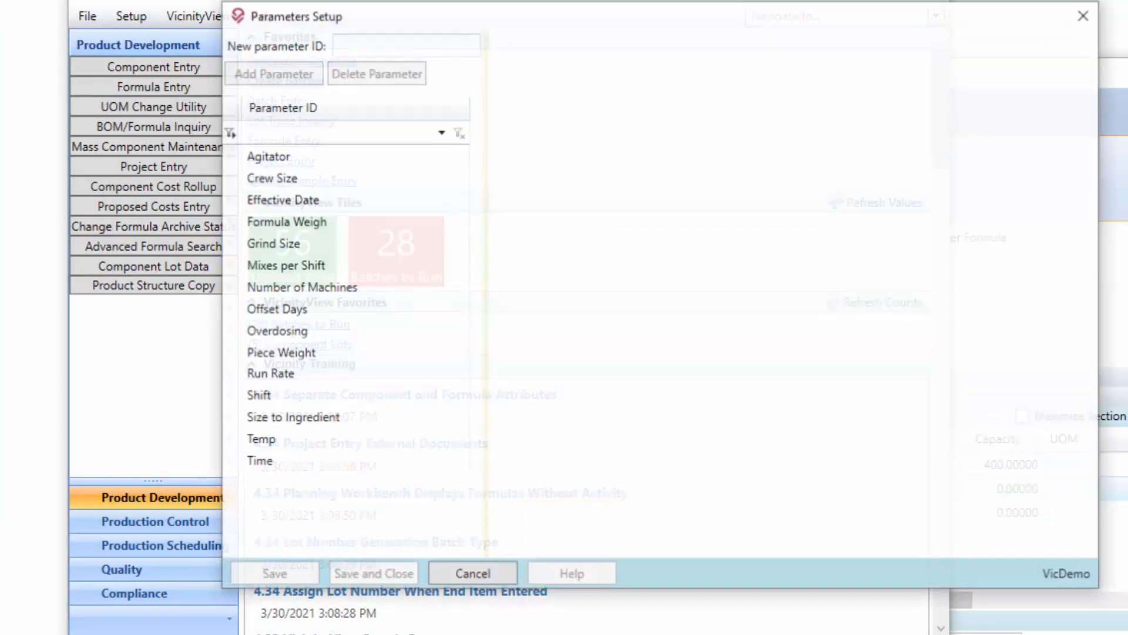
{"action": "left_click", "coordinate": [293, 310]}
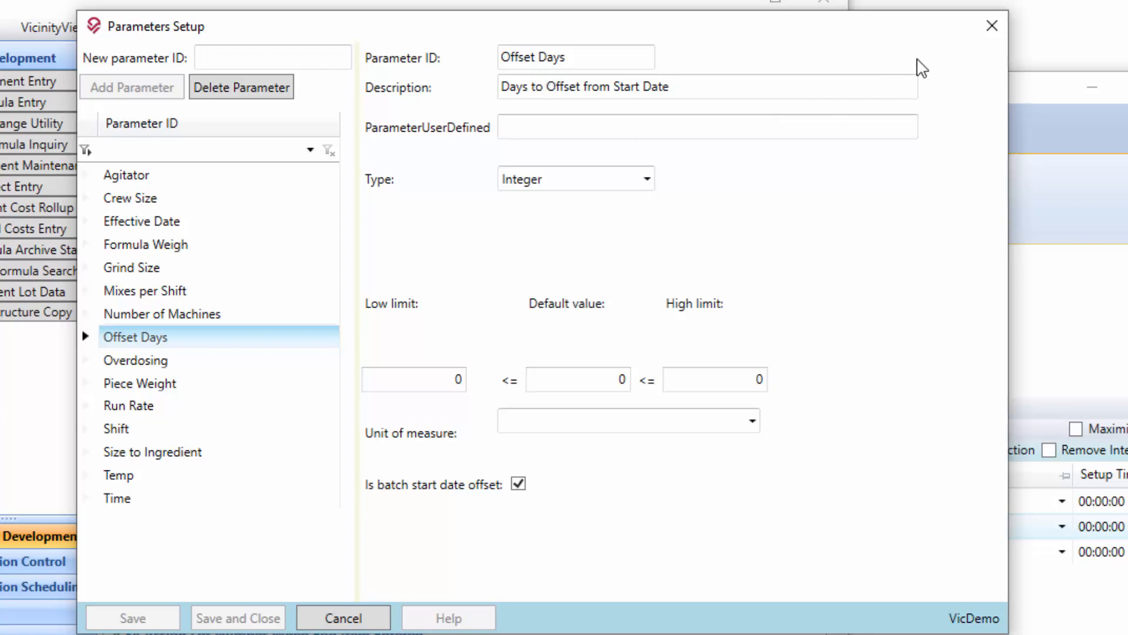
{"action": "left_click", "coordinate": [987, 23]}
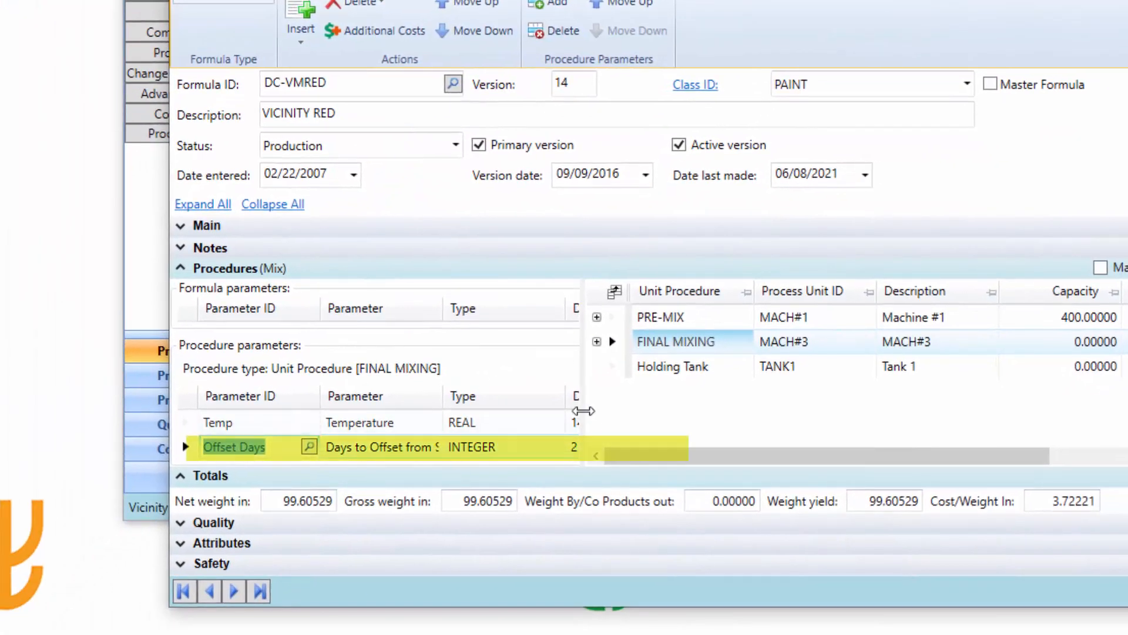
{"action": "left_click_drag", "start_coordinate": [584, 411], "coordinate": [693, 406]}
{"action": "left_click", "coordinate": [592, 449]}
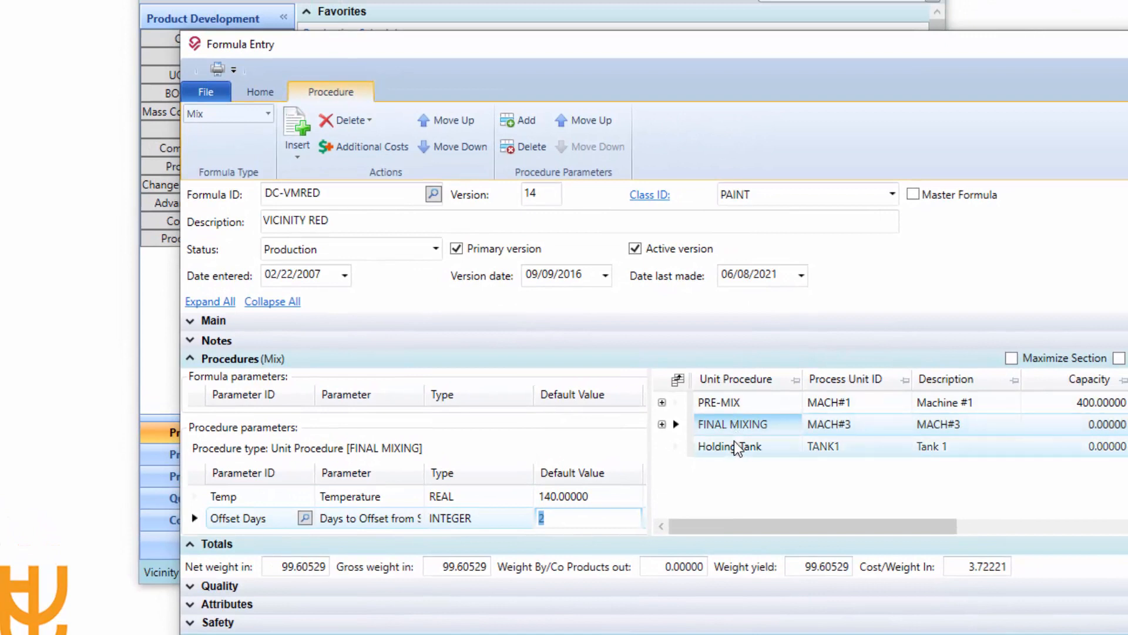
Examine the ingredient lines of the FINAL MIXING operation in the formula, collapse them, and turn off the formula's parameters
{"action": "left_click", "coordinate": [663, 425]}
{"action": "left_click", "coordinate": [662, 425]}
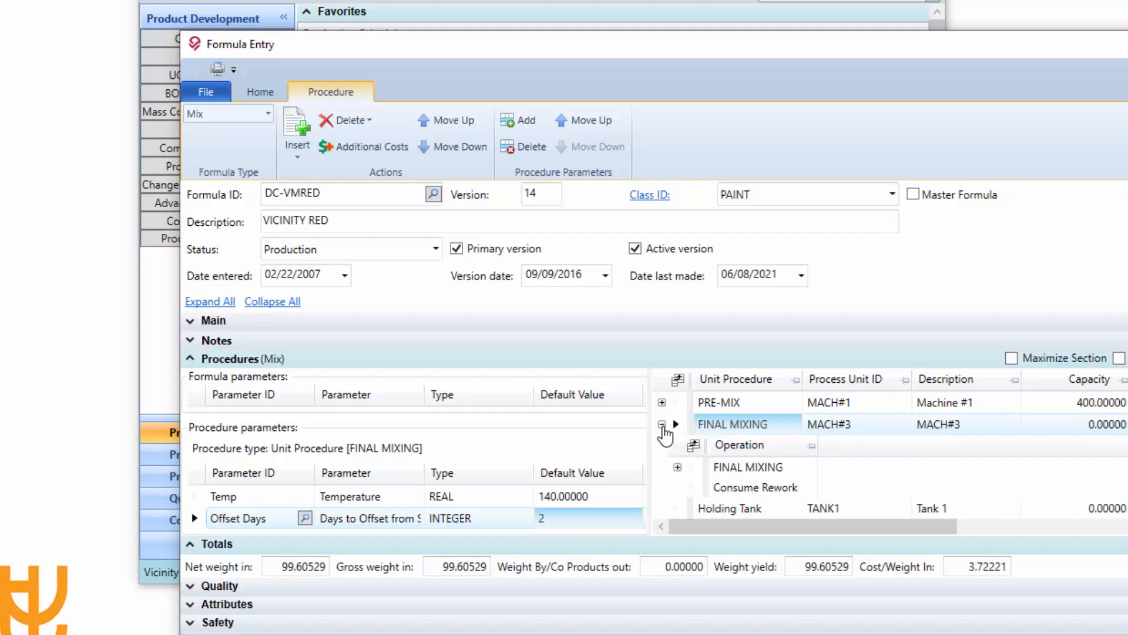
{"action": "left_click", "coordinate": [678, 466]}
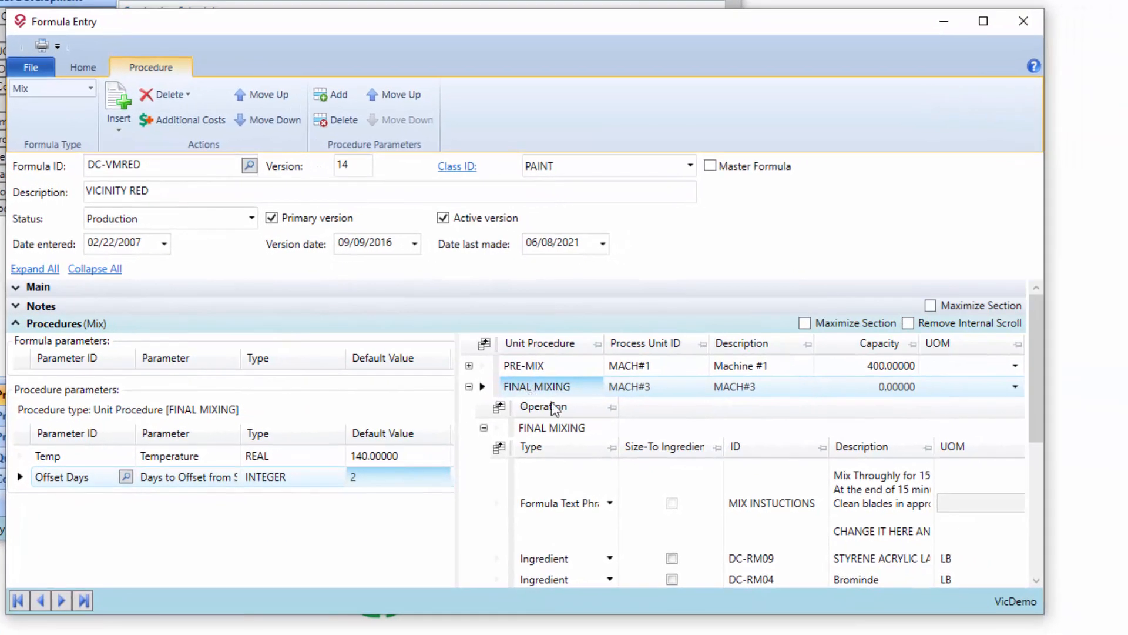
{"action": "left_click_drag", "start_coordinate": [1038, 347], "coordinate": [1038, 414]}
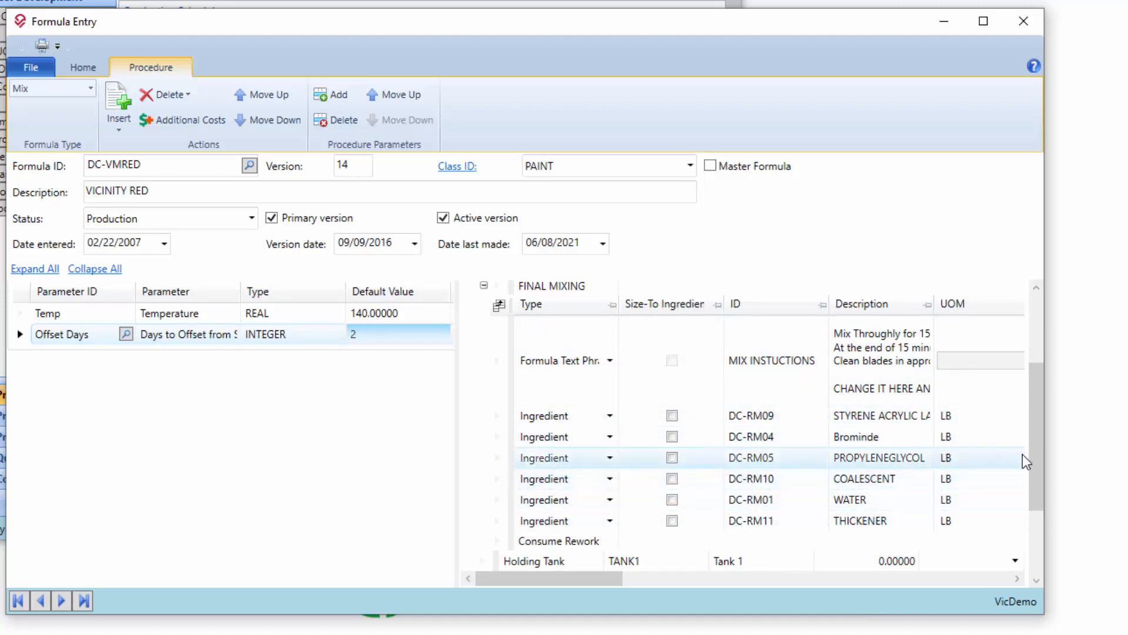
{"action": "left_click_drag", "start_coordinate": [1037, 453], "coordinate": [1024, 351]}
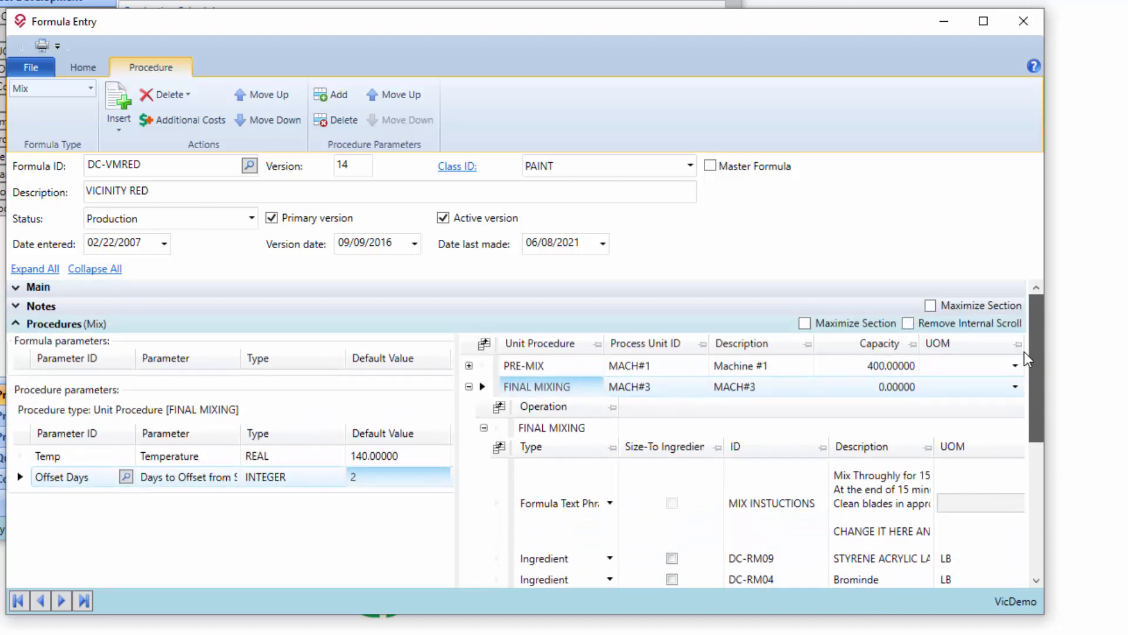
{"action": "left_click", "coordinate": [484, 428]}
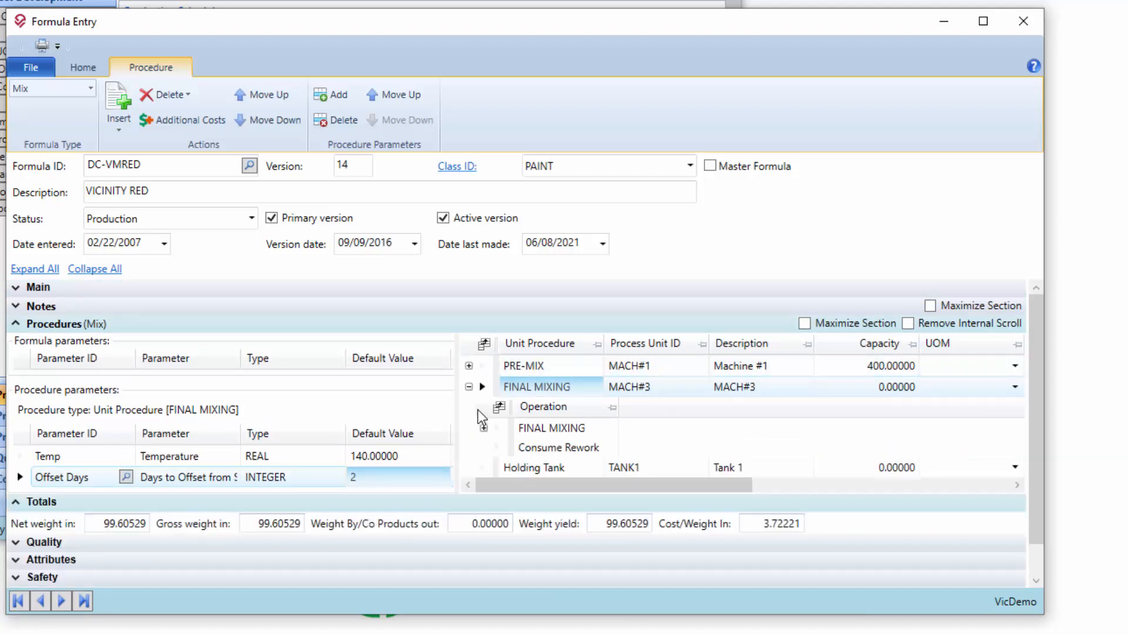
{"action": "left_click", "coordinate": [74, 69]}
{"action": "left_click", "coordinate": [499, 125]}
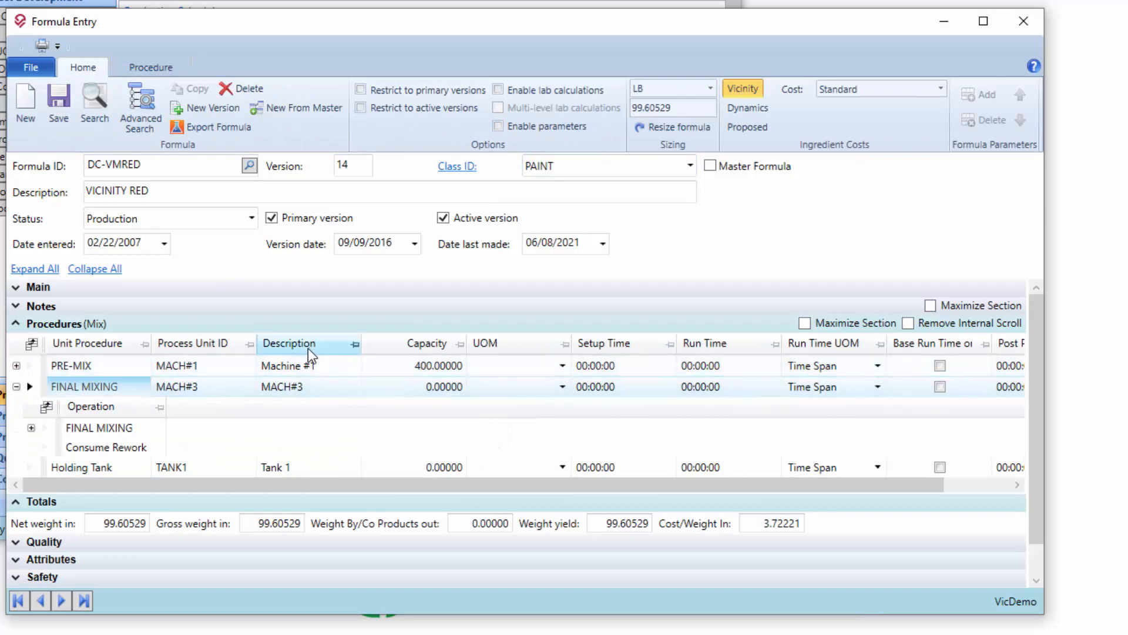
Open Batch Entry and create a mix batch for formula DC-VMRED at the GEORGIA facility
{"action": "left_click", "coordinate": [264, 2]}
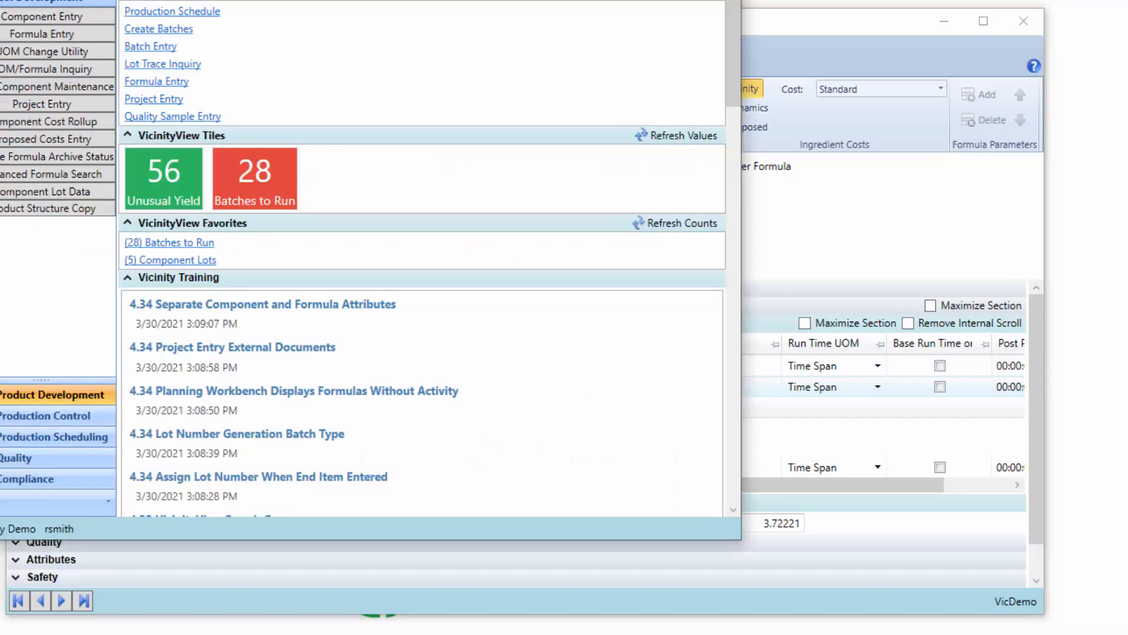
{"action": "left_click", "coordinate": [157, 51]}
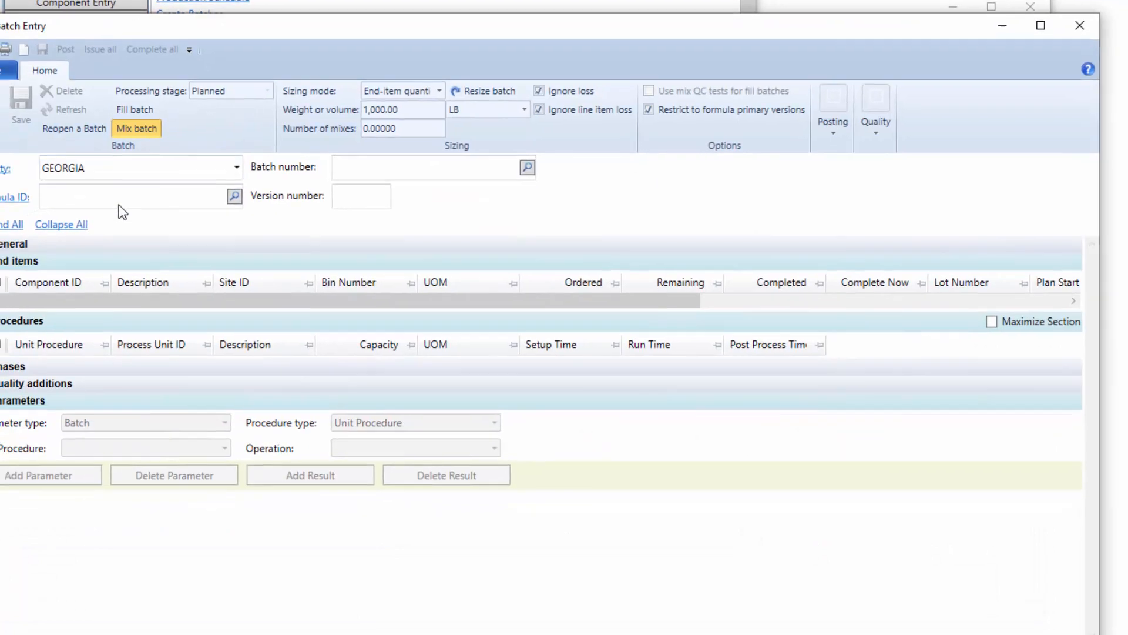
{"action": "left_click", "coordinate": [152, 176]}
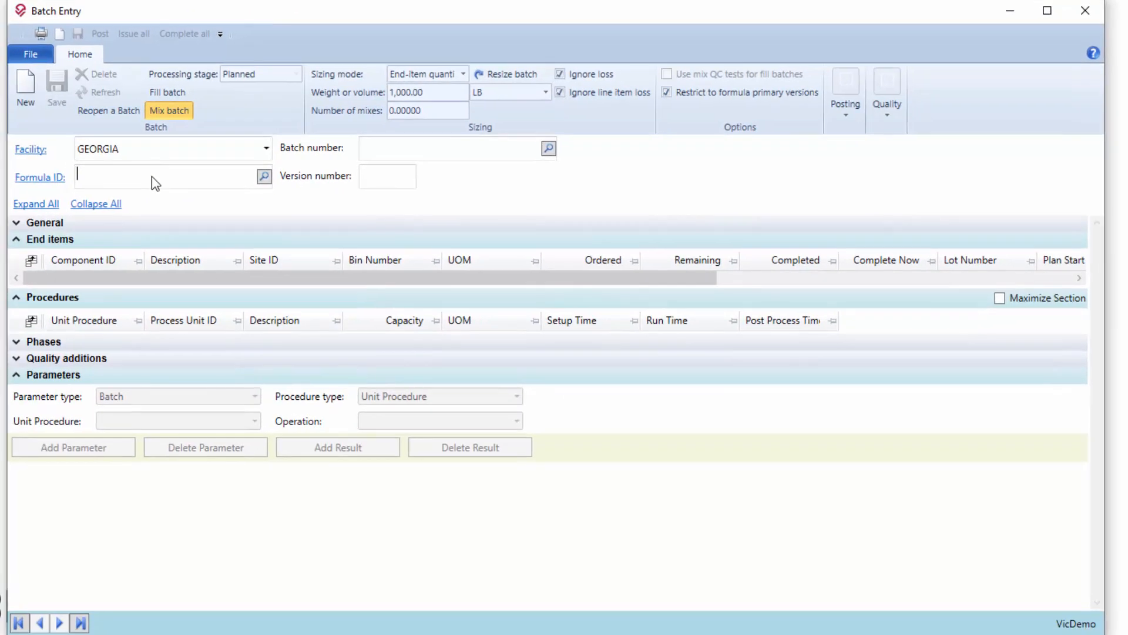
{"action": "type", "text": "DC-VMRED"}
{"action": "key", "text": "Tab"}
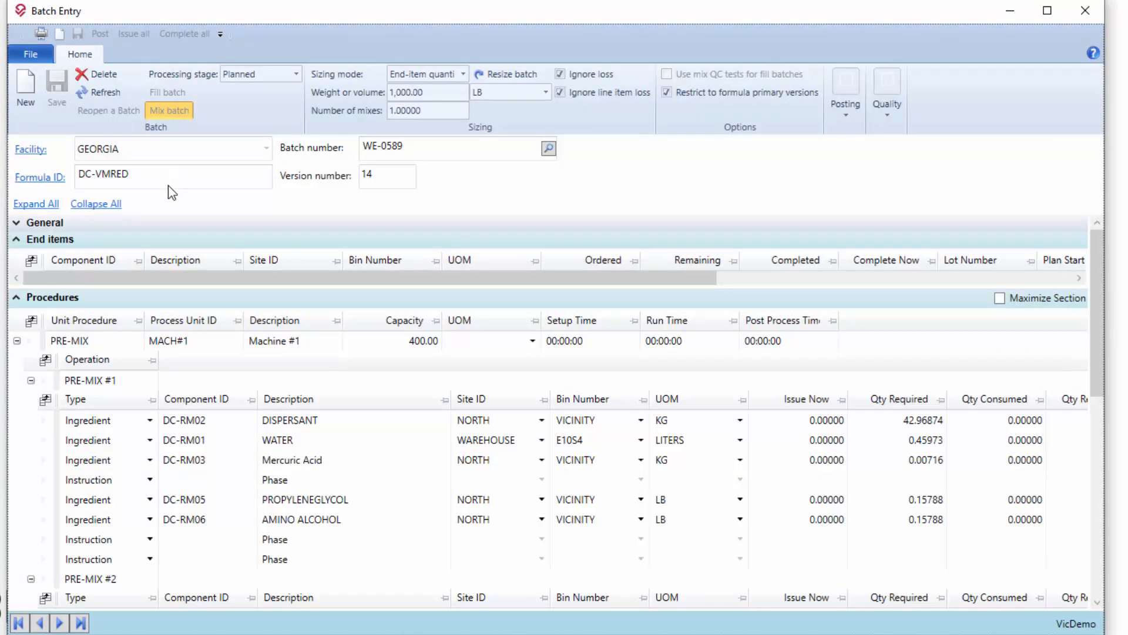
Collapse the batch's end items and the details of the PRE-MIX and FINAL MIXING unit procedures
{"action": "left_click", "coordinate": [30, 241]}
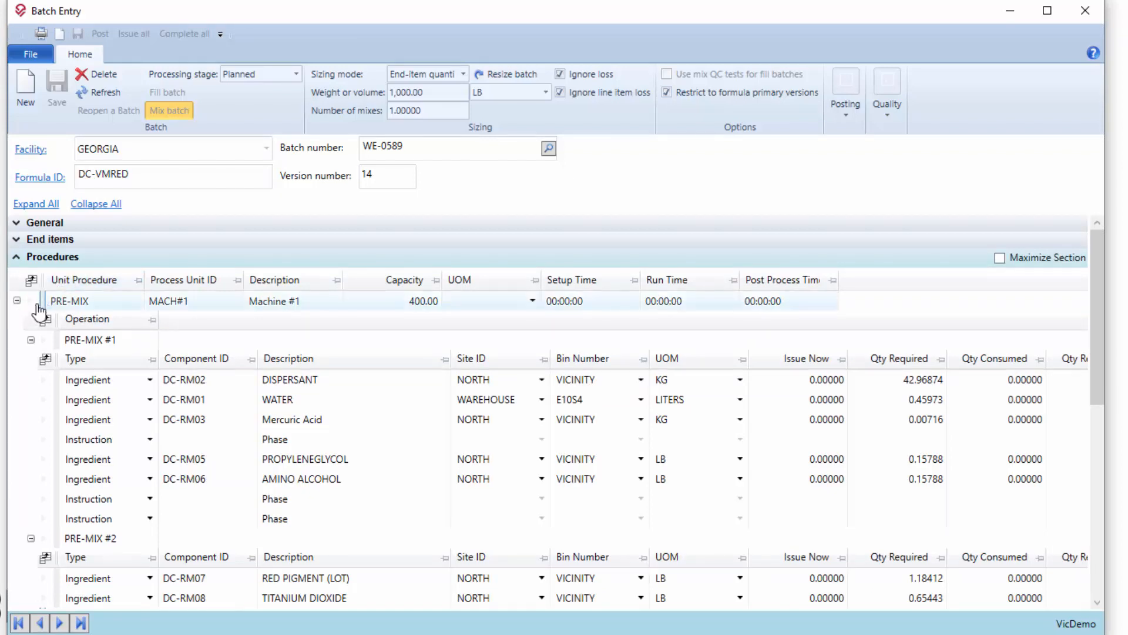
{"action": "left_click", "coordinate": [17, 300]}
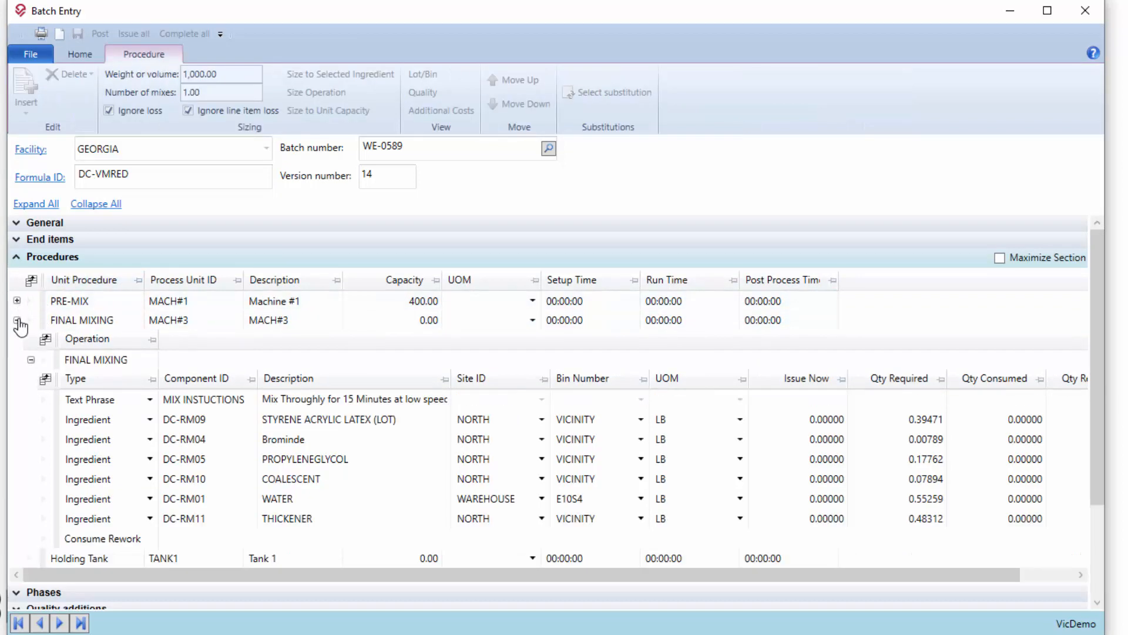
{"action": "left_click", "coordinate": [17, 320]}
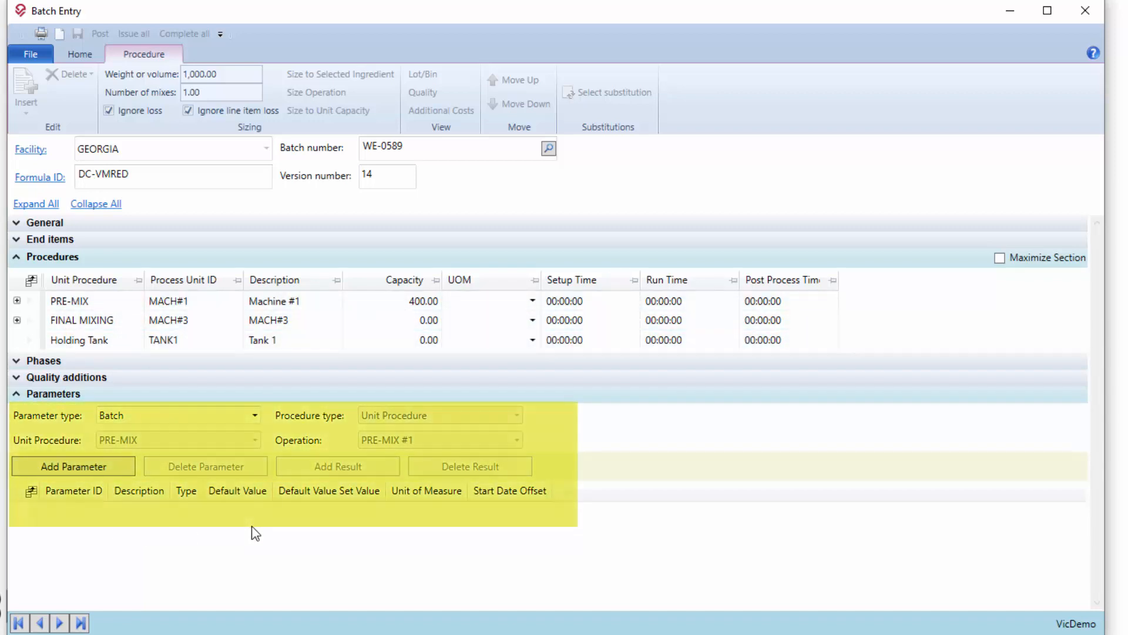
Show the batch's Procedures parameters for the FINAL MIXING unit procedure and select the Offset Days parameter
{"action": "left_click", "coordinate": [231, 416]}
{"action": "left_click", "coordinate": [234, 421]}
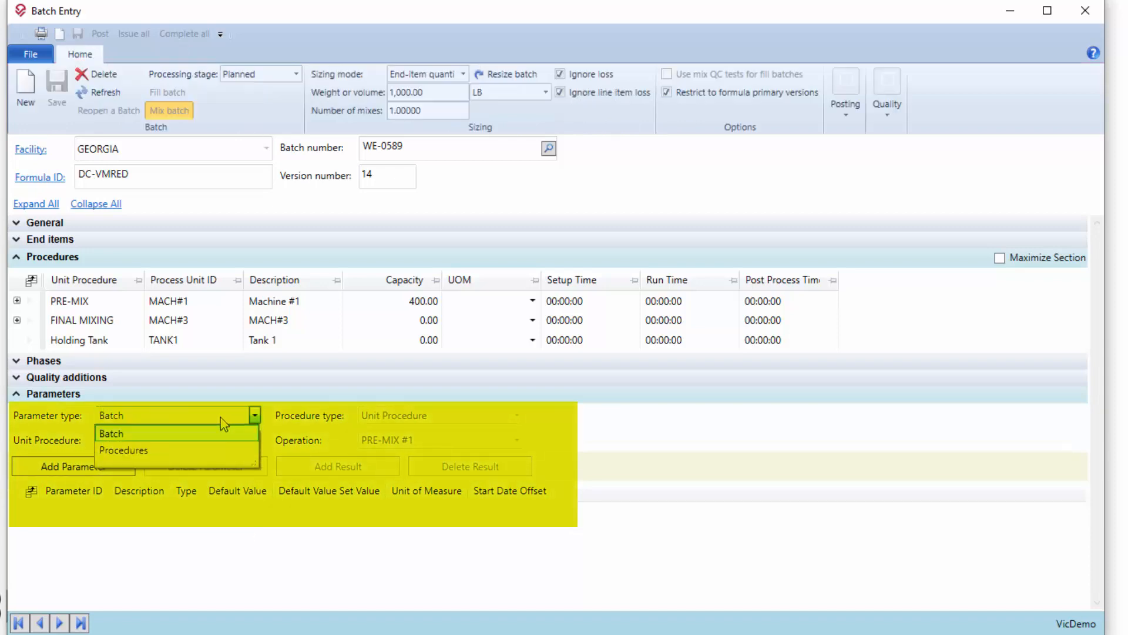
{"action": "left_click", "coordinate": [166, 452]}
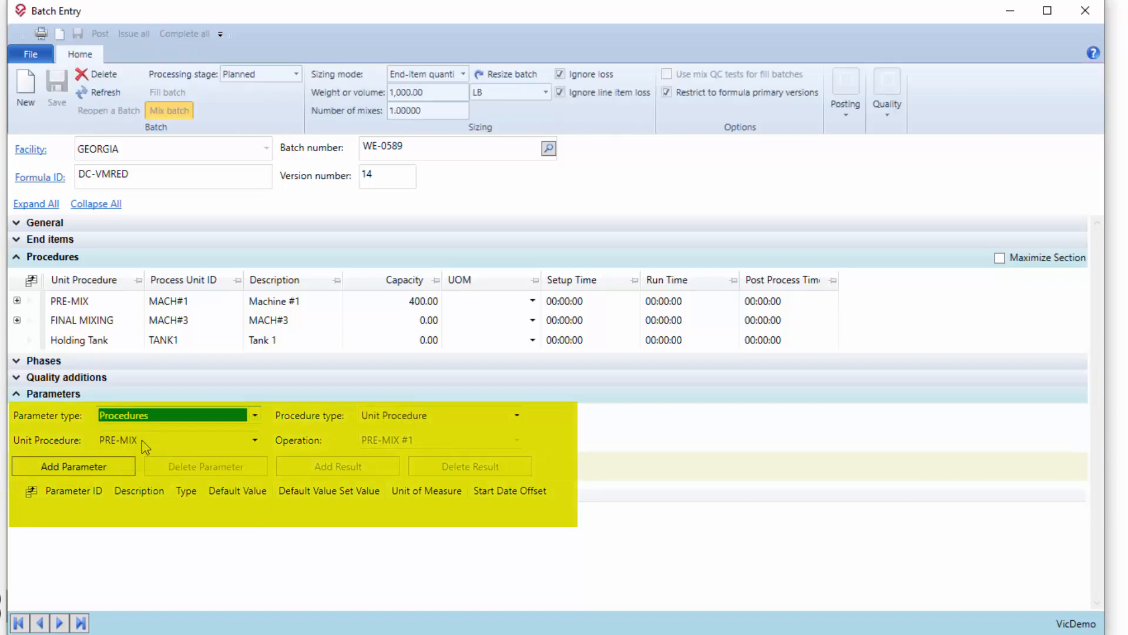
{"action": "left_click", "coordinate": [148, 444]}
{"action": "left_click", "coordinate": [147, 442]}
{"action": "left_click", "coordinate": [149, 468]}
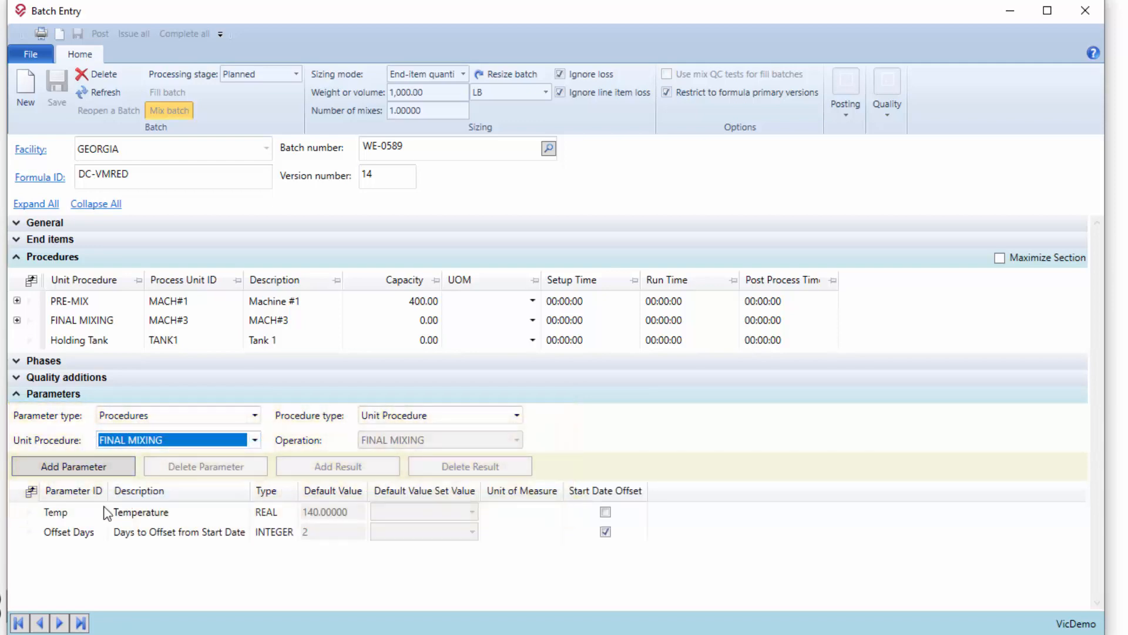
{"action": "left_click", "coordinate": [72, 535]}
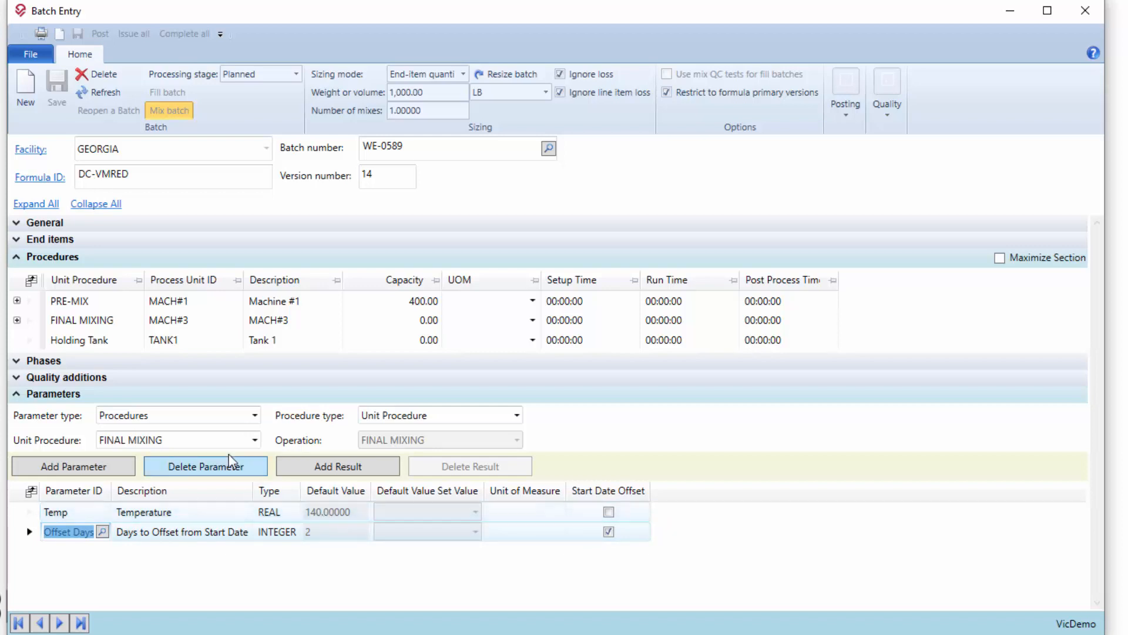
Examine the FINAL MIXING unit procedure, its operations and its ingredient lines in the batch, and collapse the unit procedure
{"action": "left_click", "coordinate": [17, 320]}
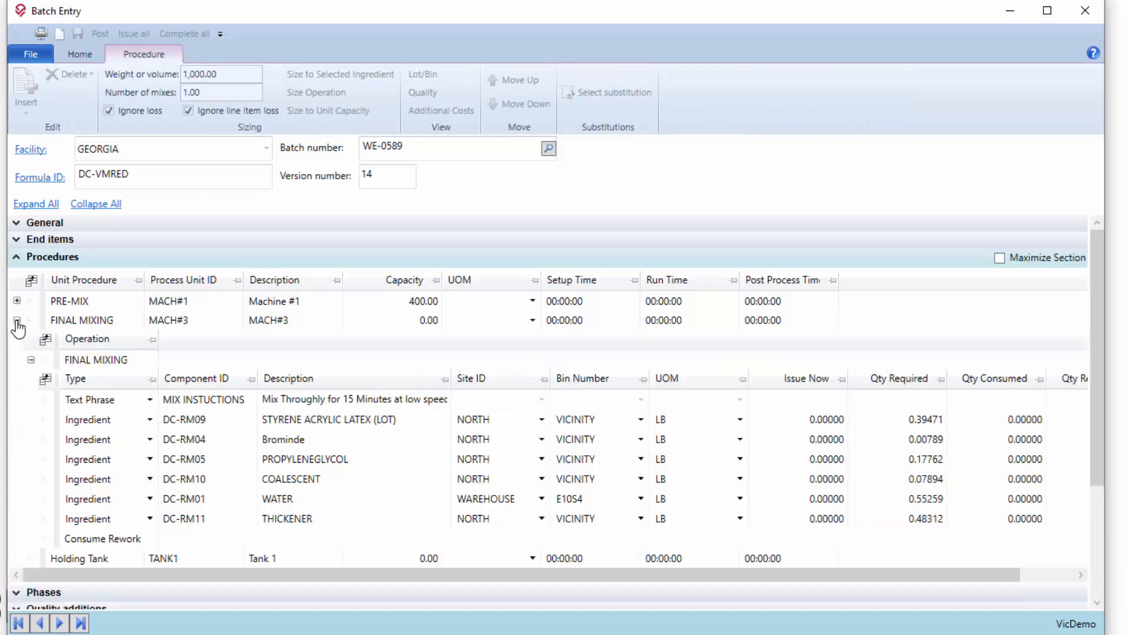
{"action": "left_click", "coordinate": [30, 360]}
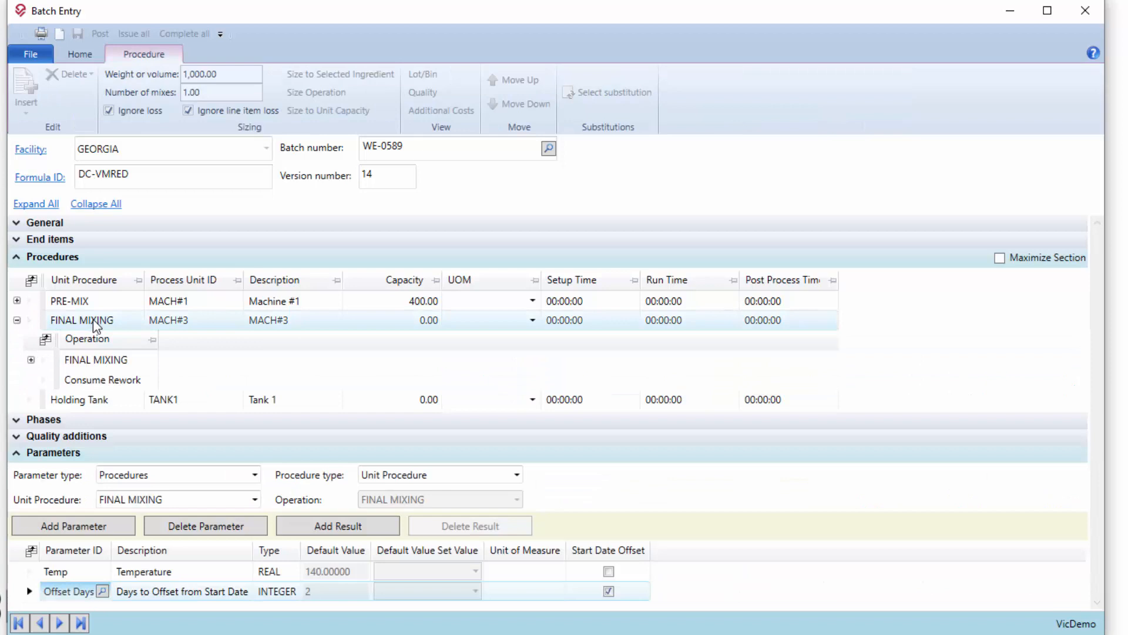
{"action": "left_click", "coordinate": [94, 360]}
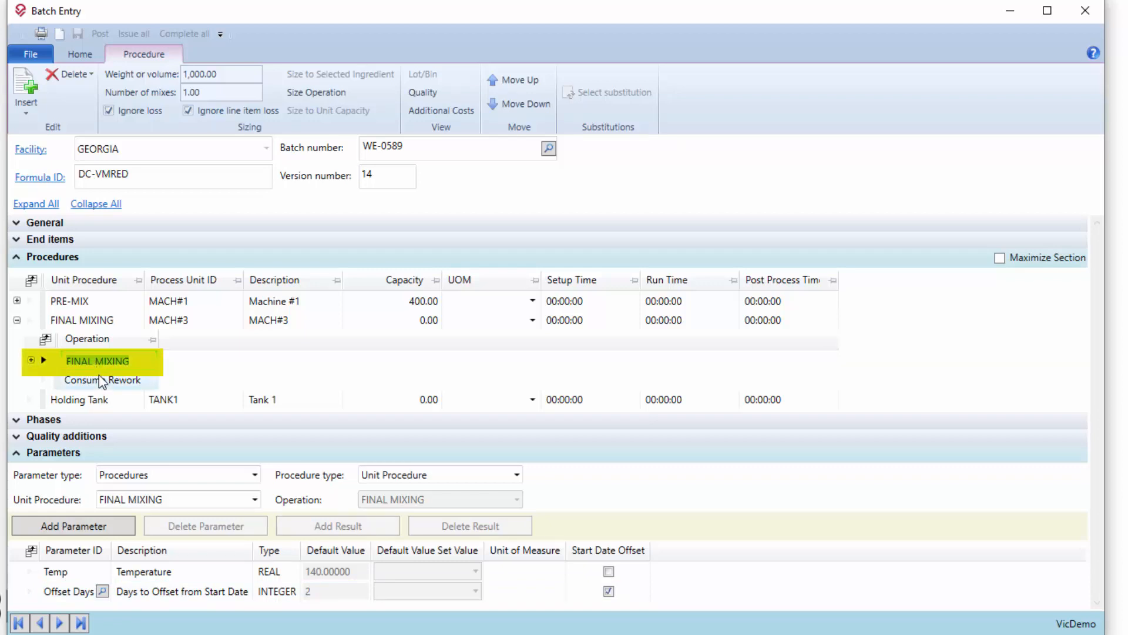
{"action": "left_click", "coordinate": [103, 321]}
{"action": "left_click", "coordinate": [104, 322]}
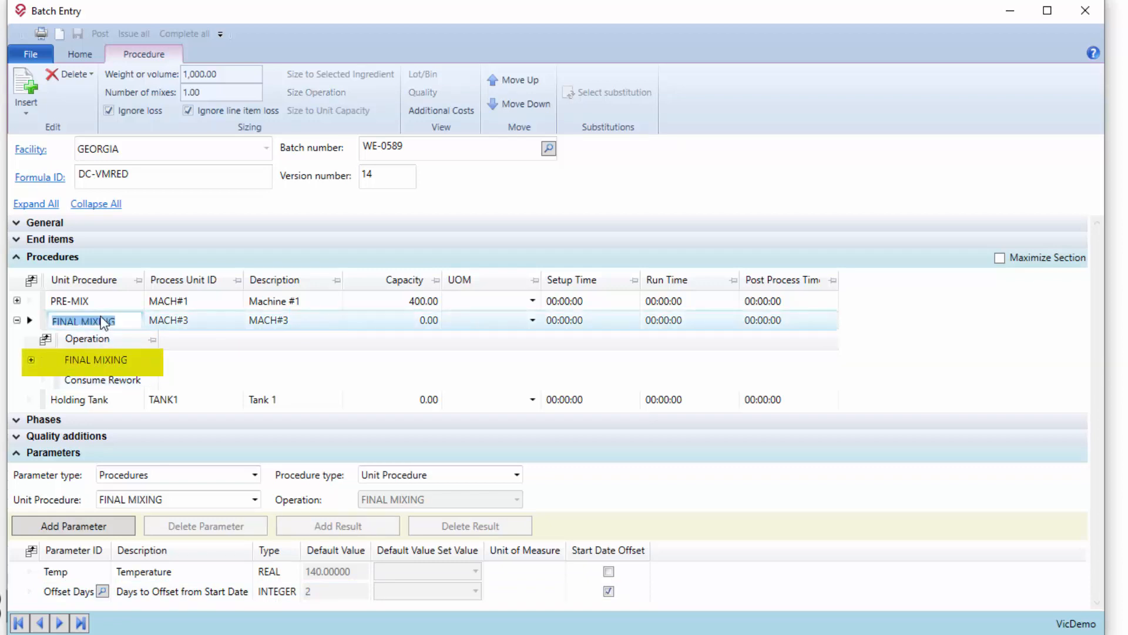
{"action": "left_click", "coordinate": [105, 361]}
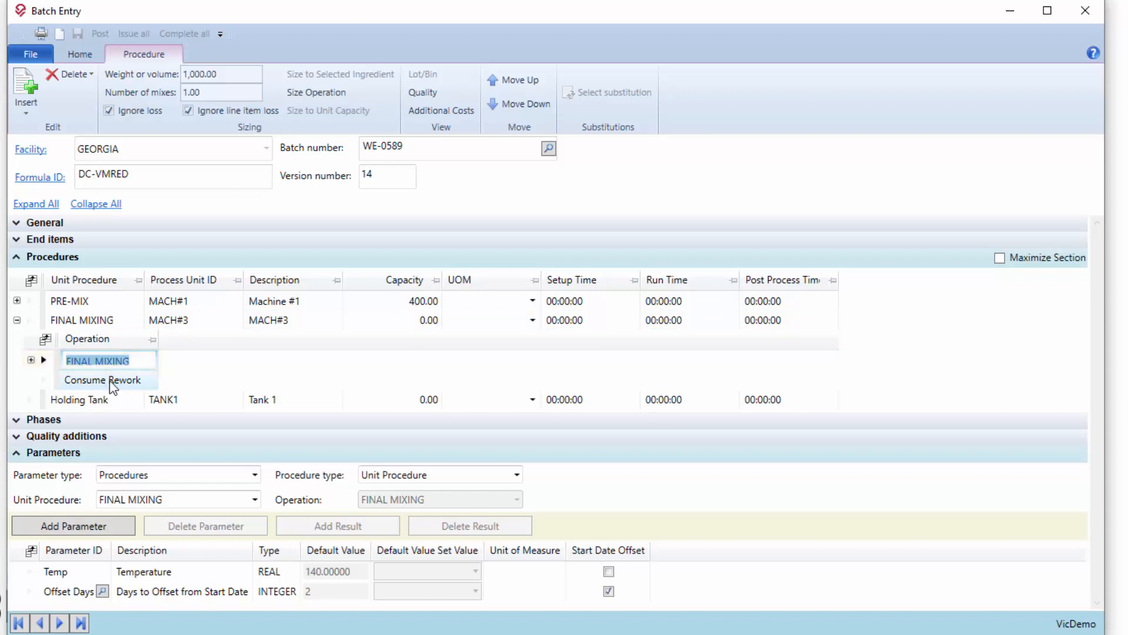
{"action": "left_click", "coordinate": [30, 360]}
{"action": "left_click", "coordinate": [191, 419]}
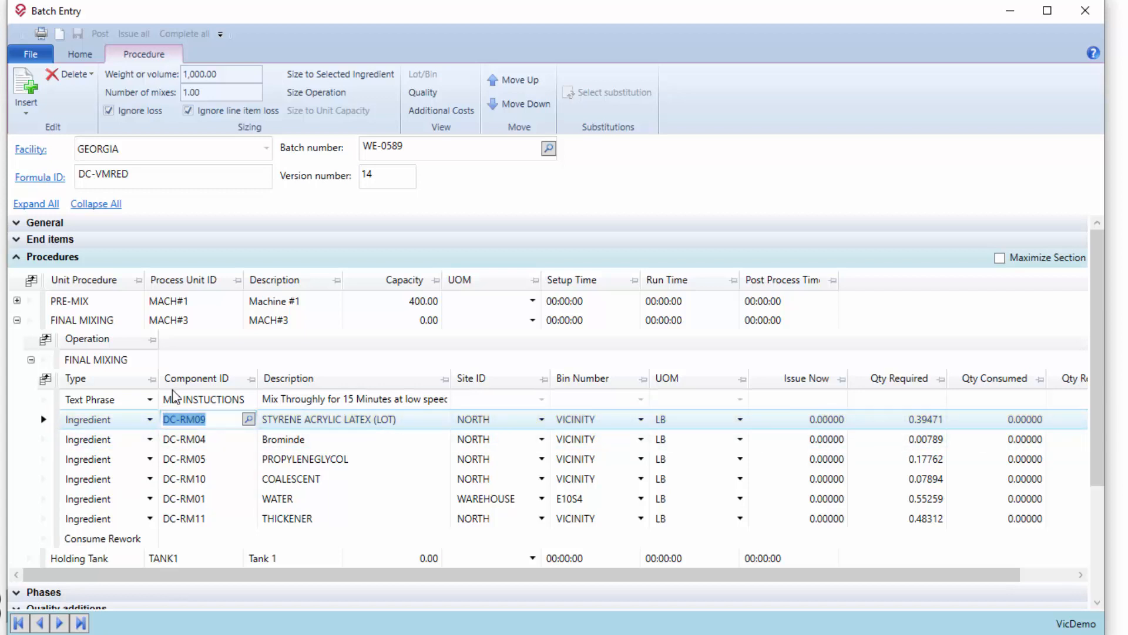
{"action": "left_click", "coordinate": [17, 320]}
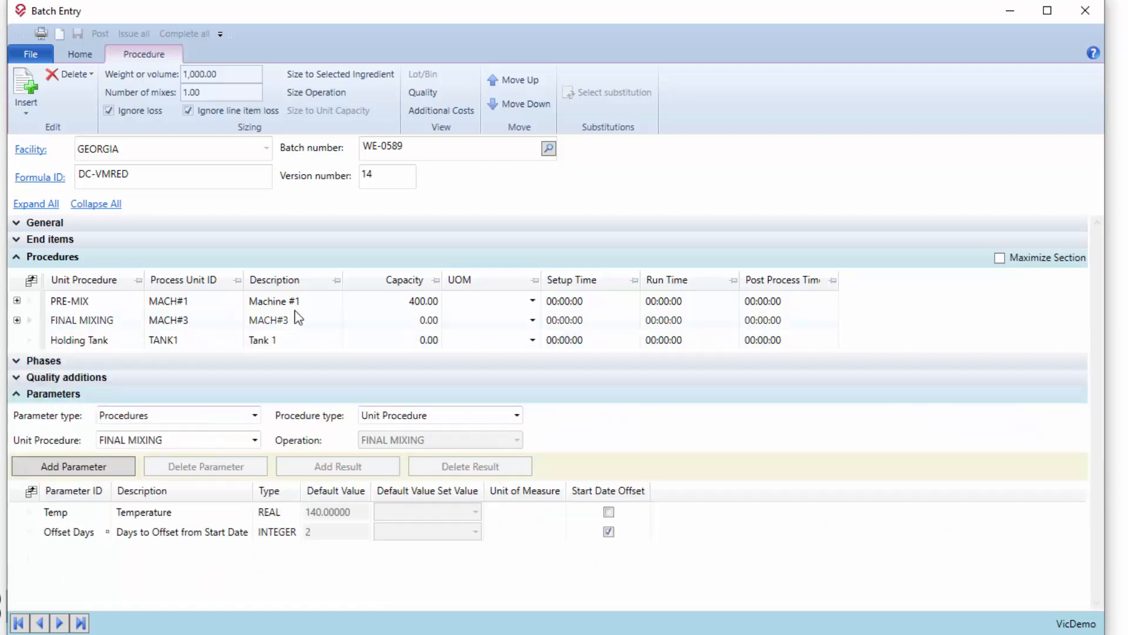